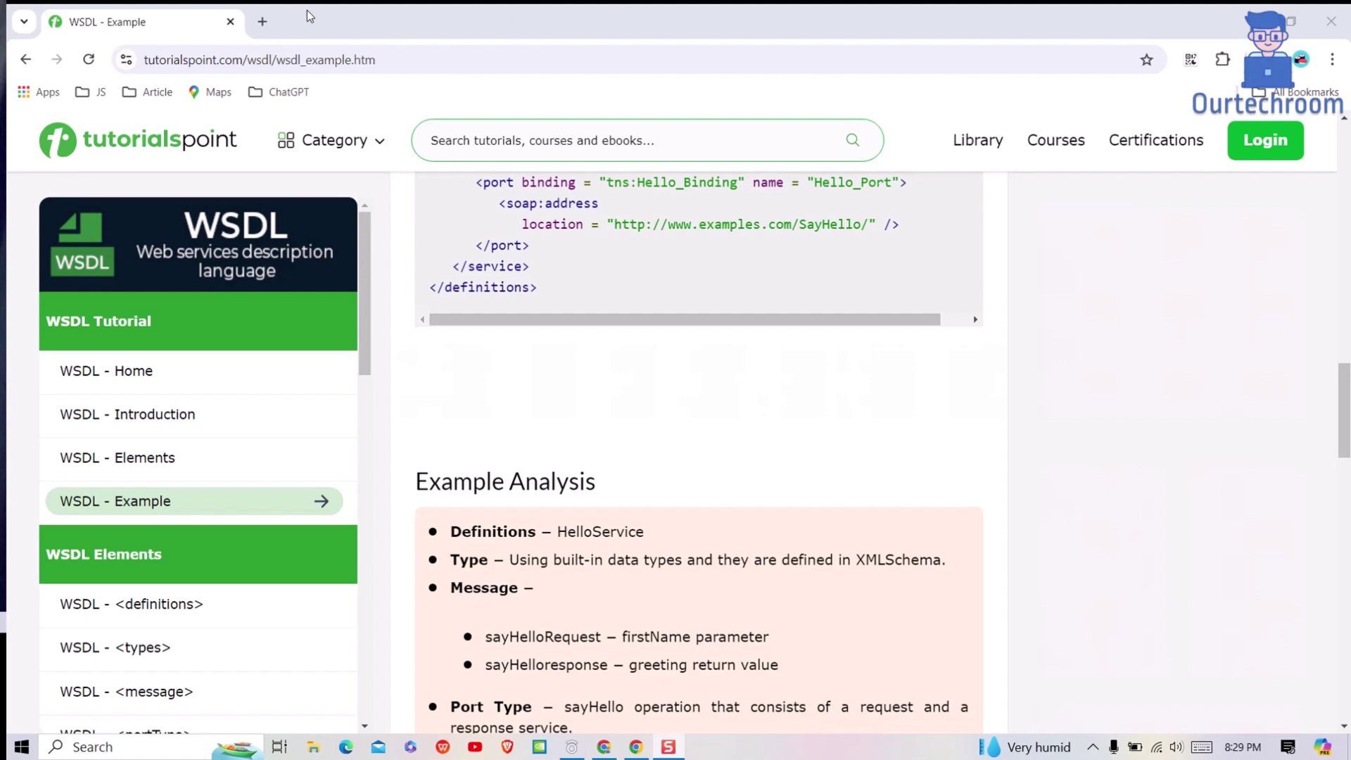
# - Search Google for "download soap ui" from a new Chrome tab
pyautogui.click(263, 21)
pyautogui.write('down')
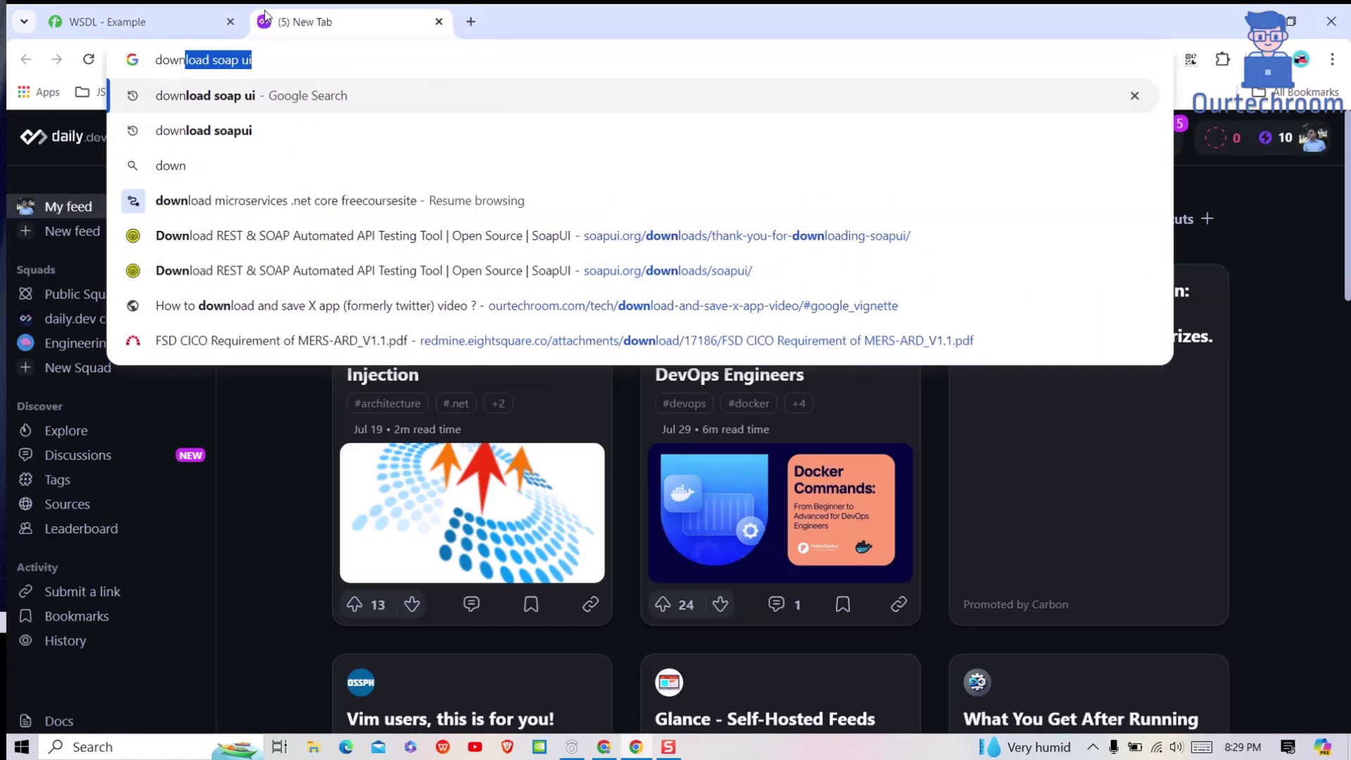
pyautogui.write('load soap ')
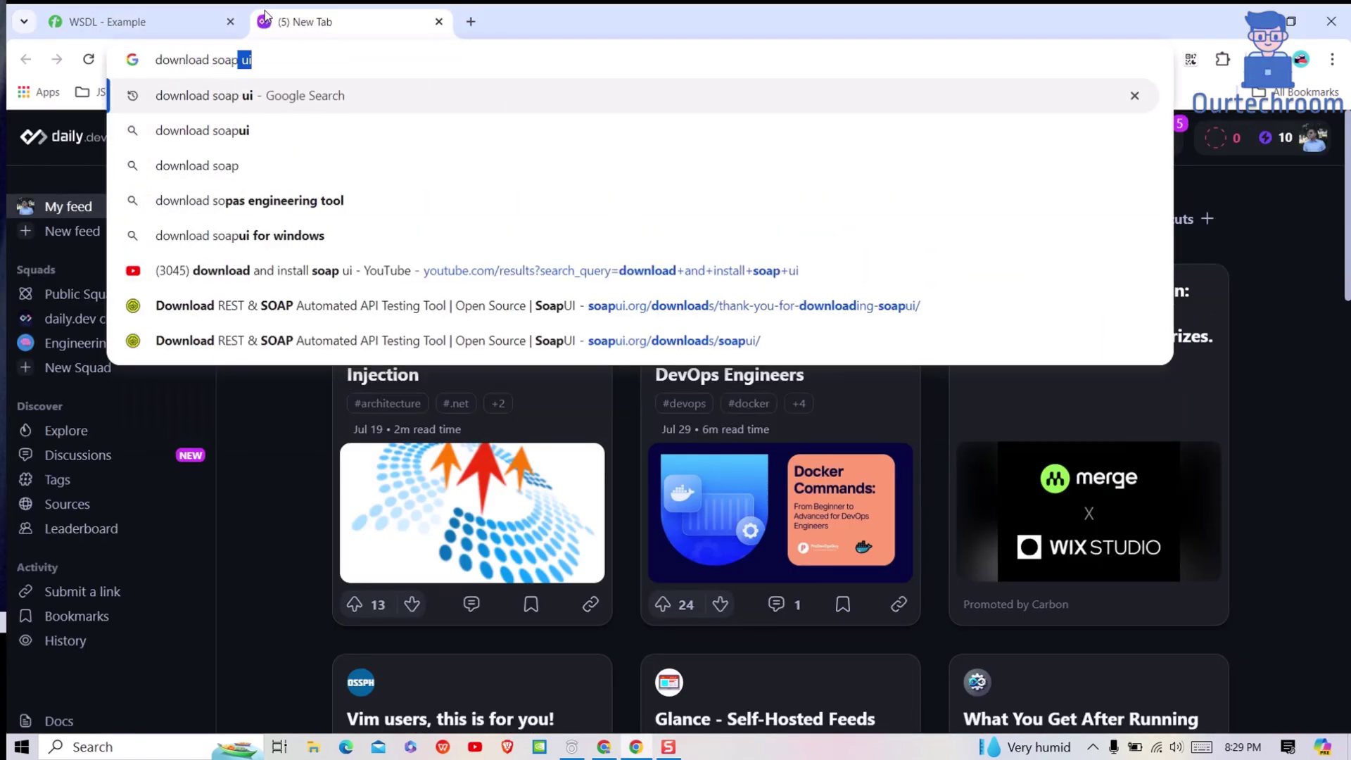
pyautogui.write('ui')
pyautogui.press('Return')
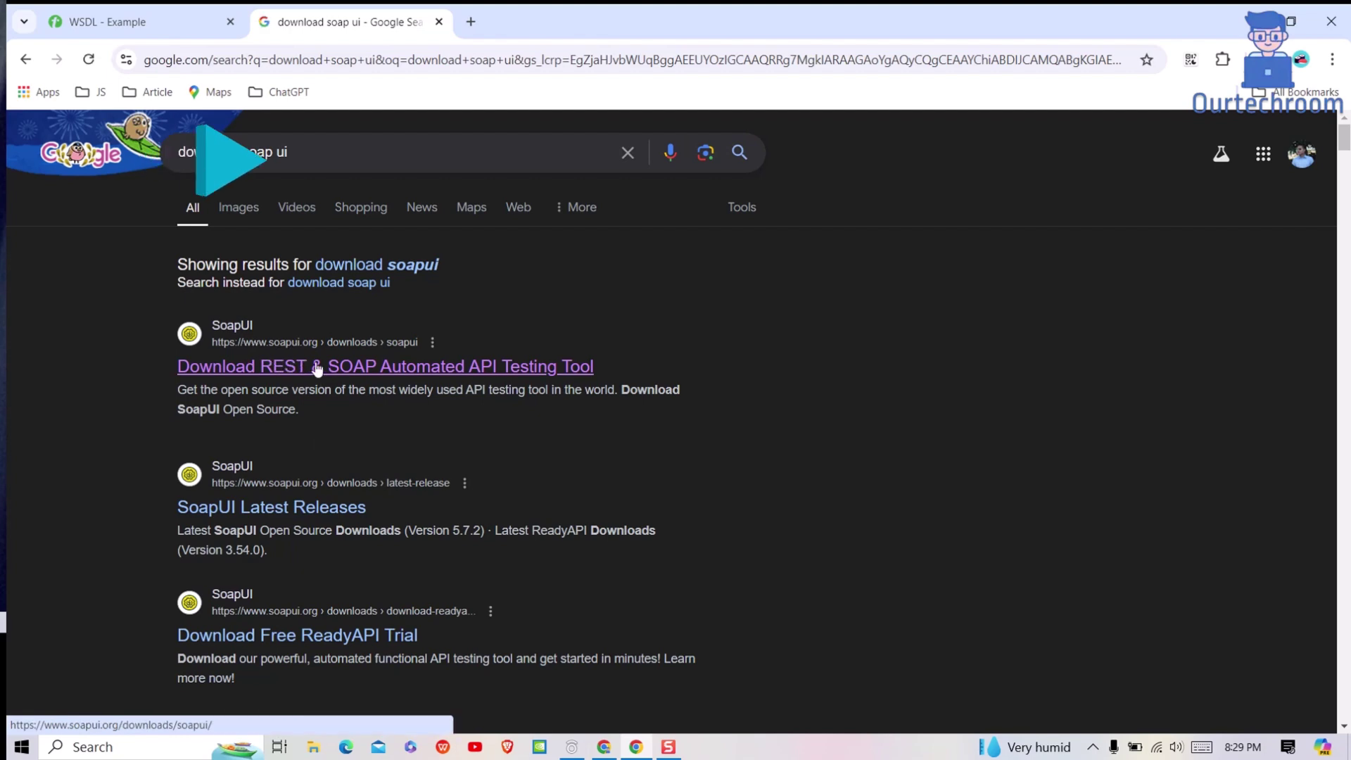
# - Download the SoapUI Open Source installer SoapUI-x64-5.7.2.exe from the soapui.org downloads page
pyautogui.click(317, 368)
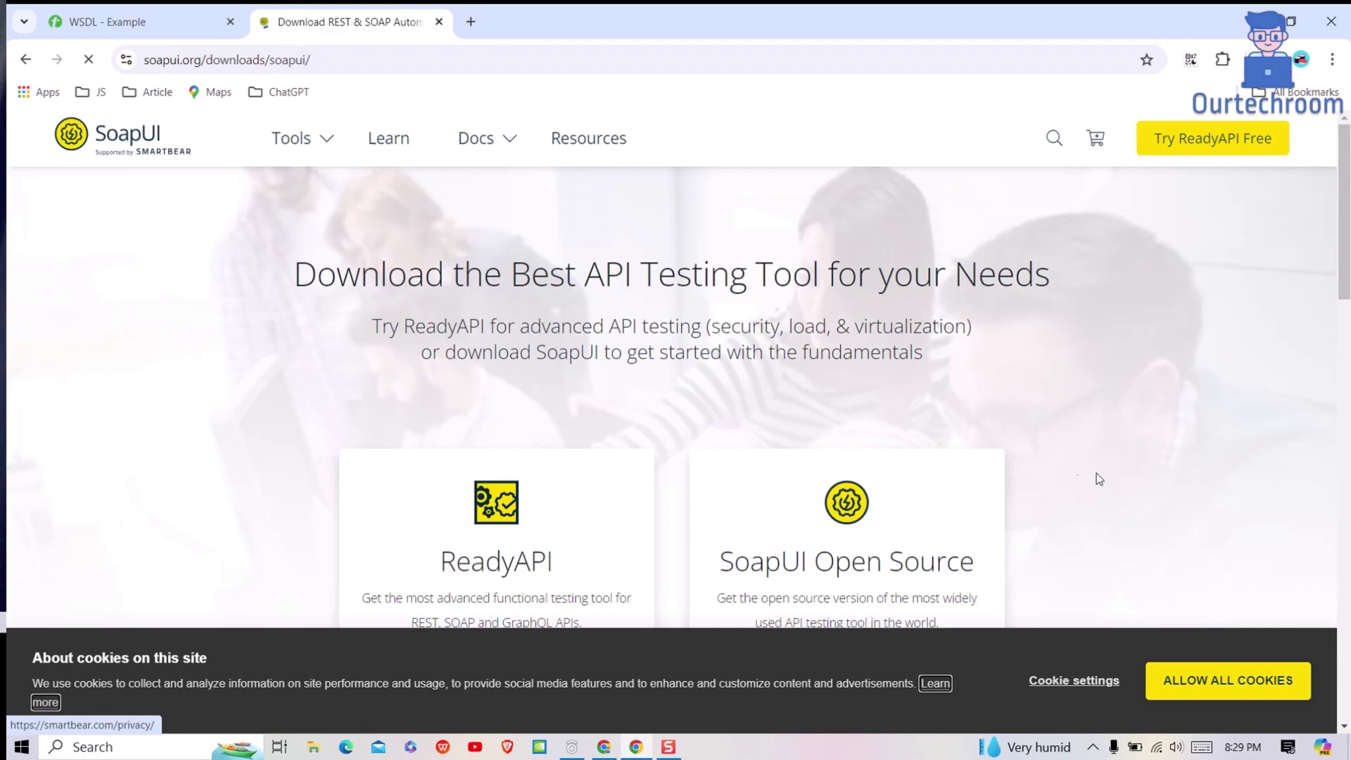
pyautogui.scroll(-1, 1077, 469)
pyautogui.scroll(-1, 1071, 467)
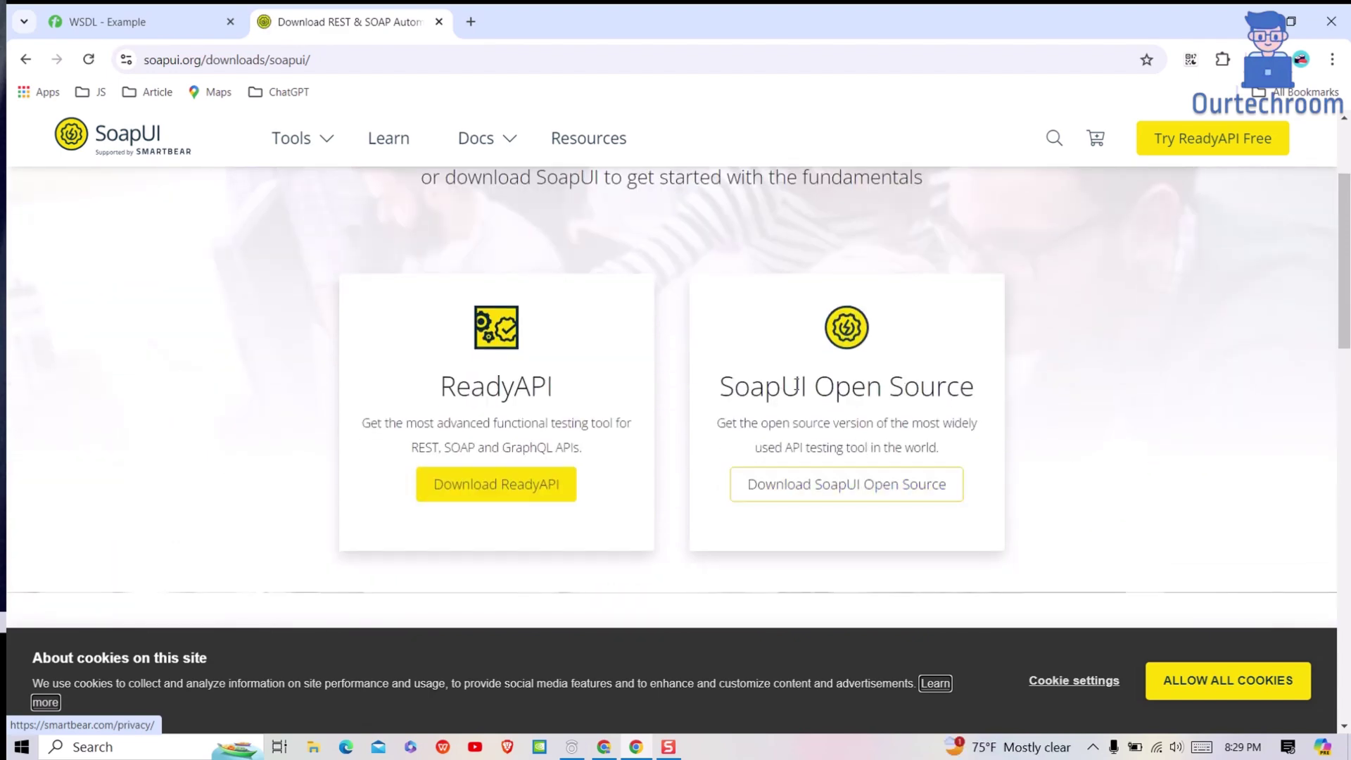
pyautogui.click(880, 486)
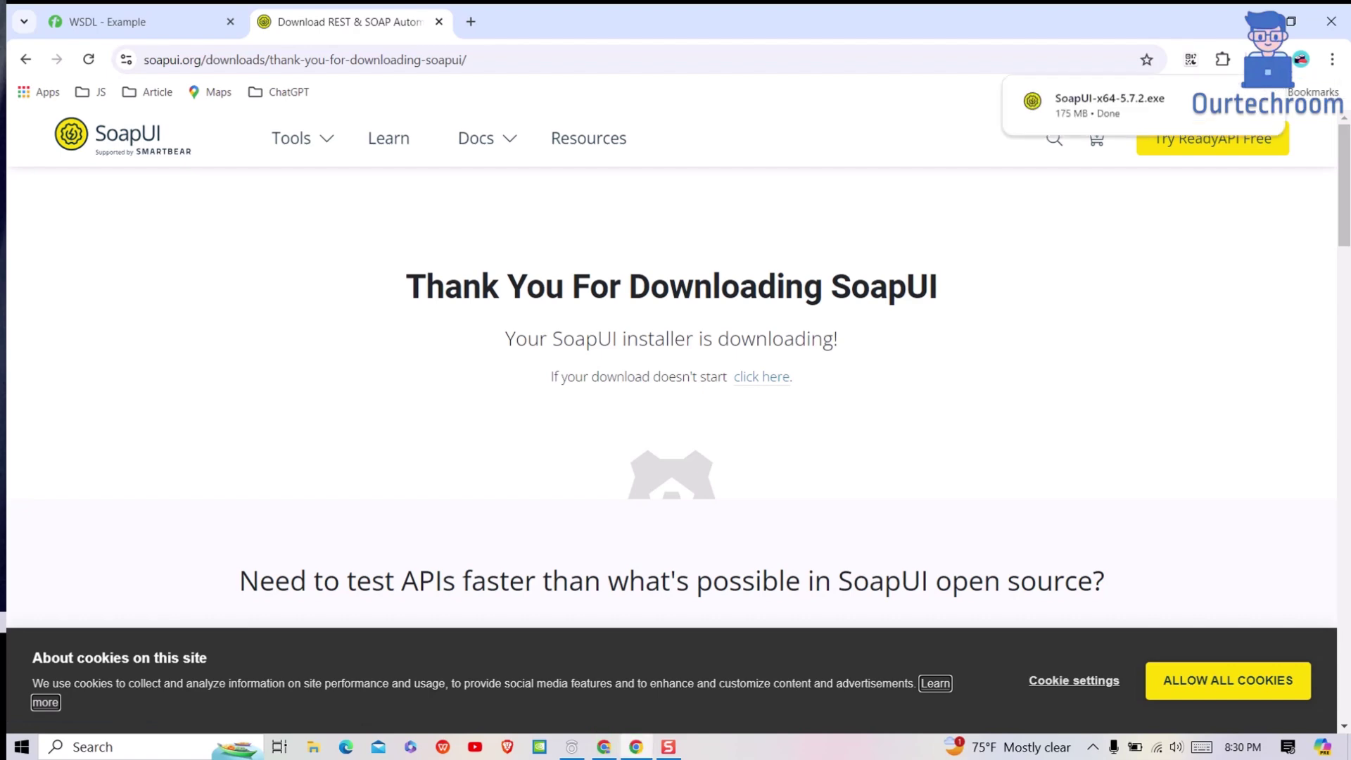
# - Run SoapUI-x64-5.7.2.exe from the Downloads folder, then minimise the folder window
pyautogui.click(1262, 60)
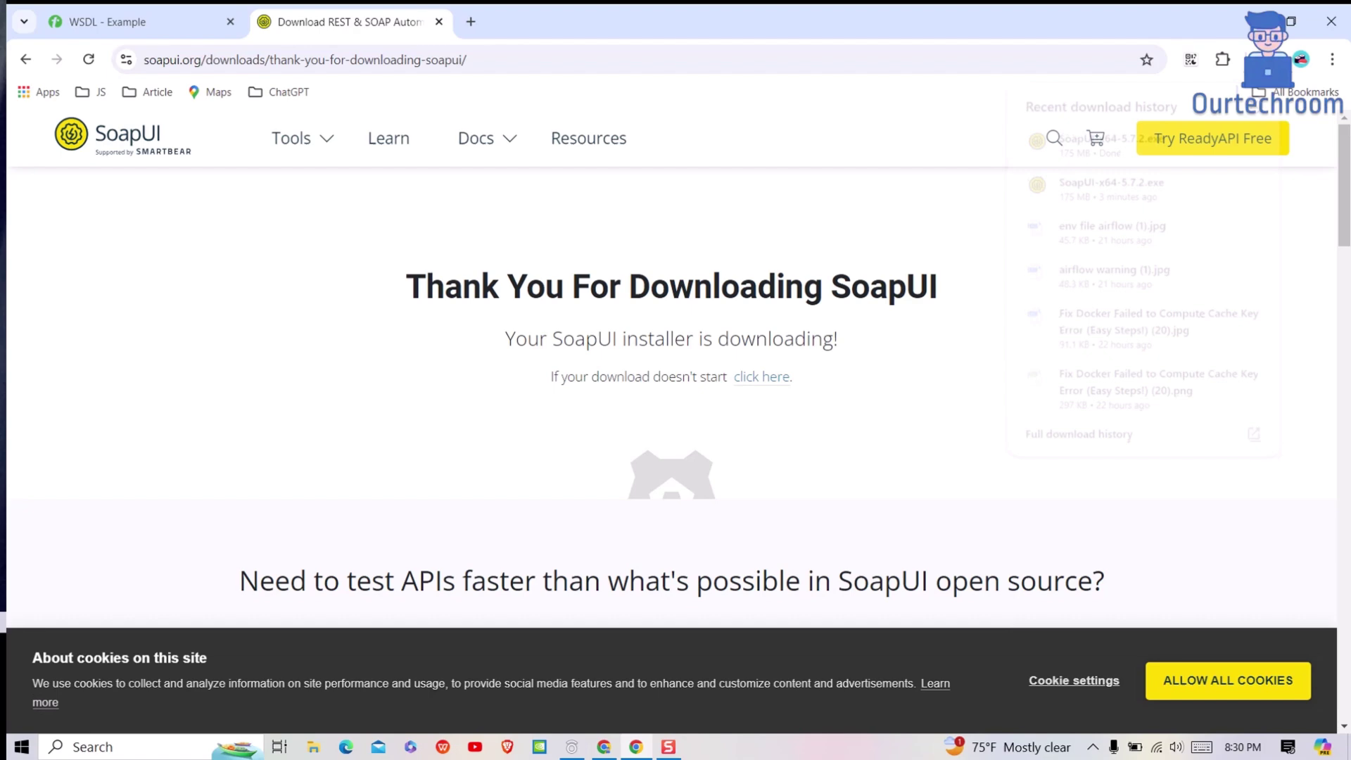
pyautogui.click(1227, 138)
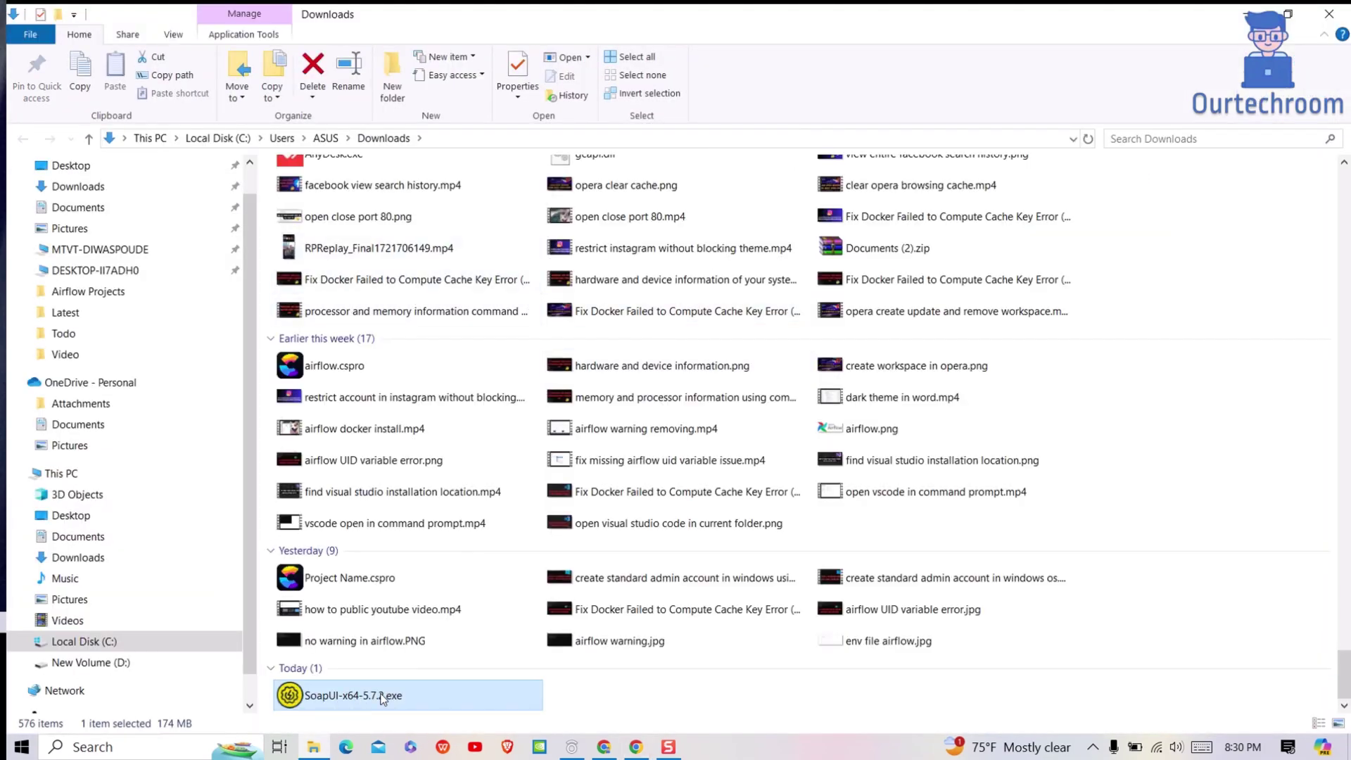
pyautogui.doubleClick(383, 697)
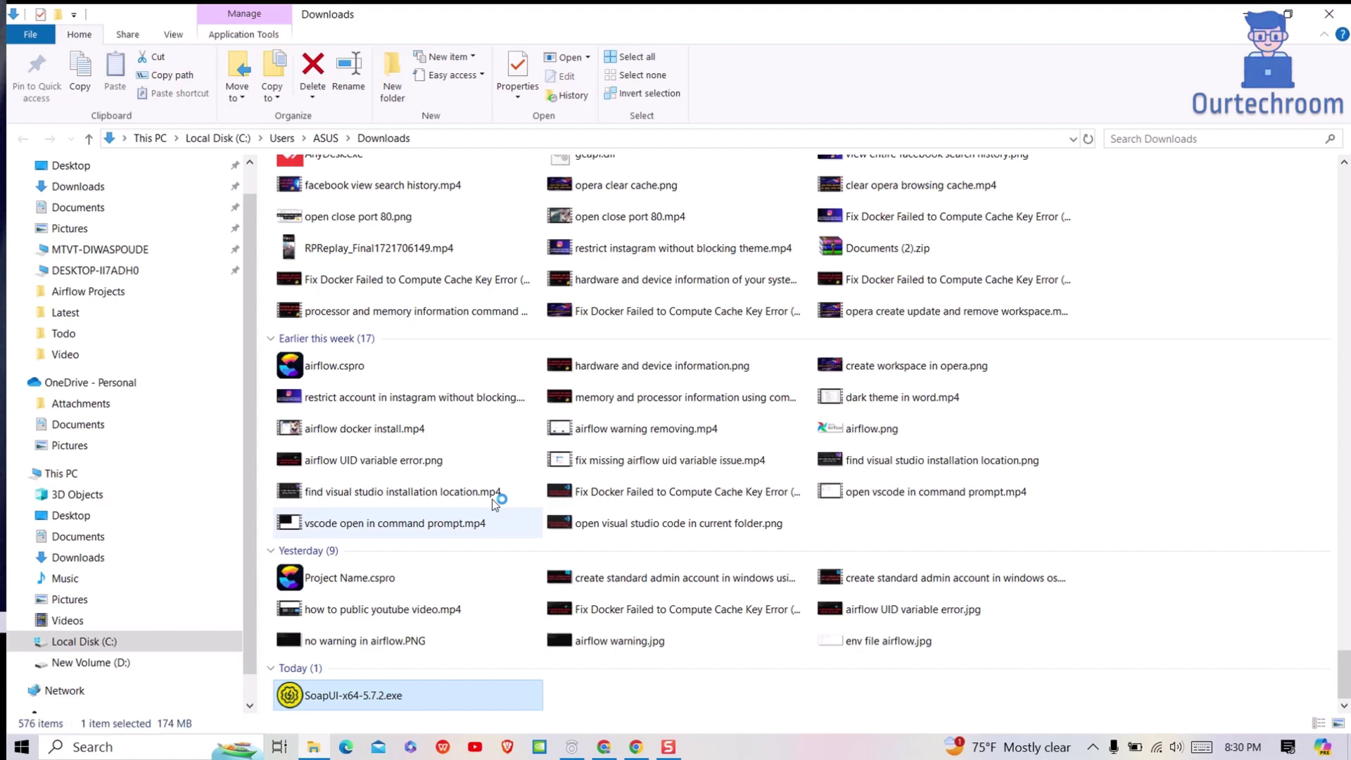
pyautogui.click(1231, 14)
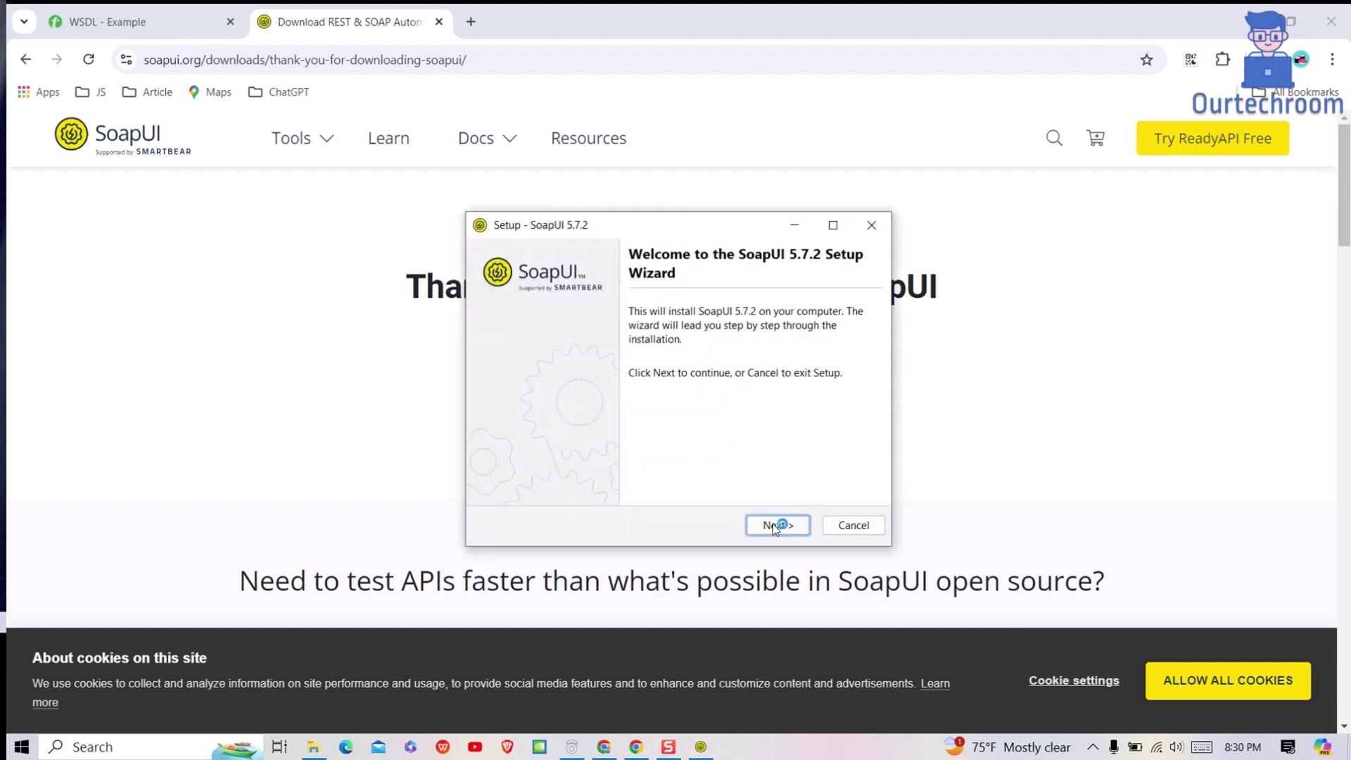
# - Accept every default setup page, including Tutorials and desktop icon, and start installing
pyautogui.click(776, 526)
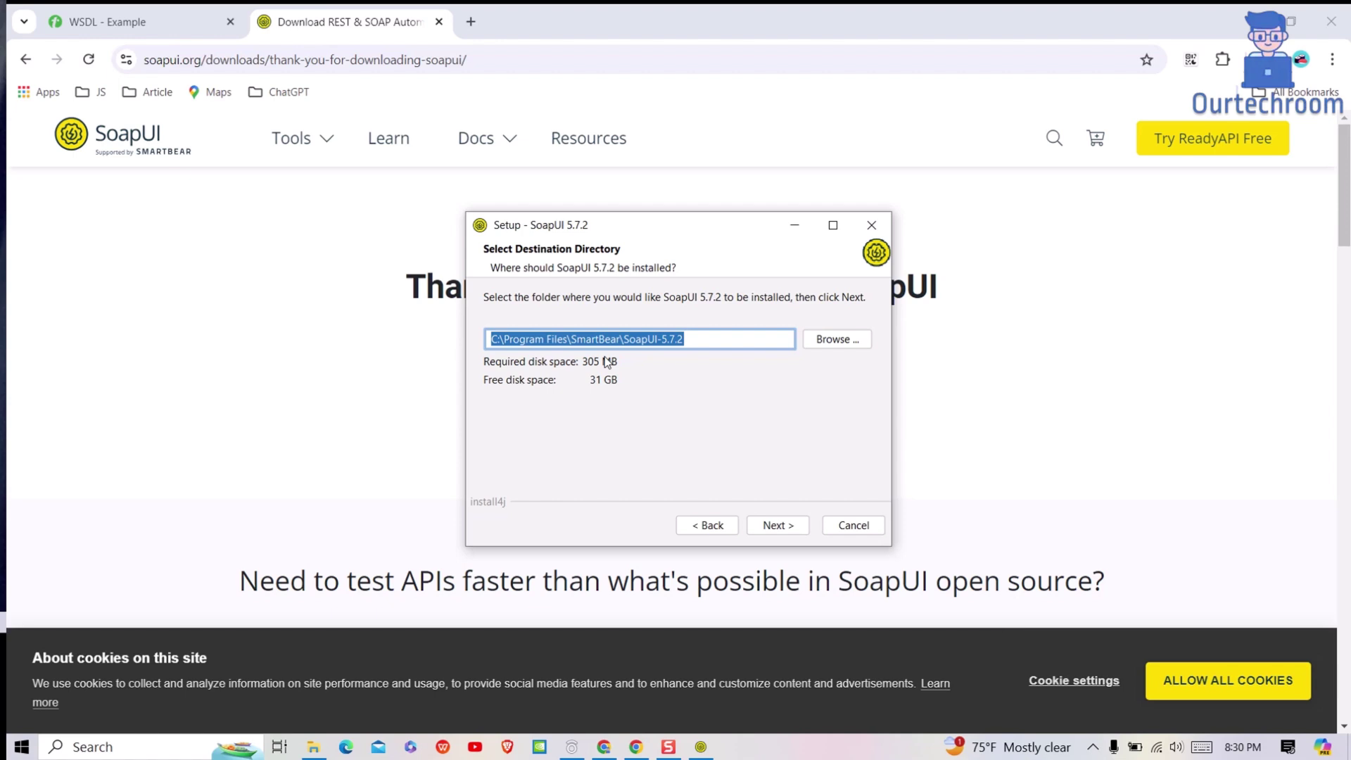
pyautogui.click(770, 521)
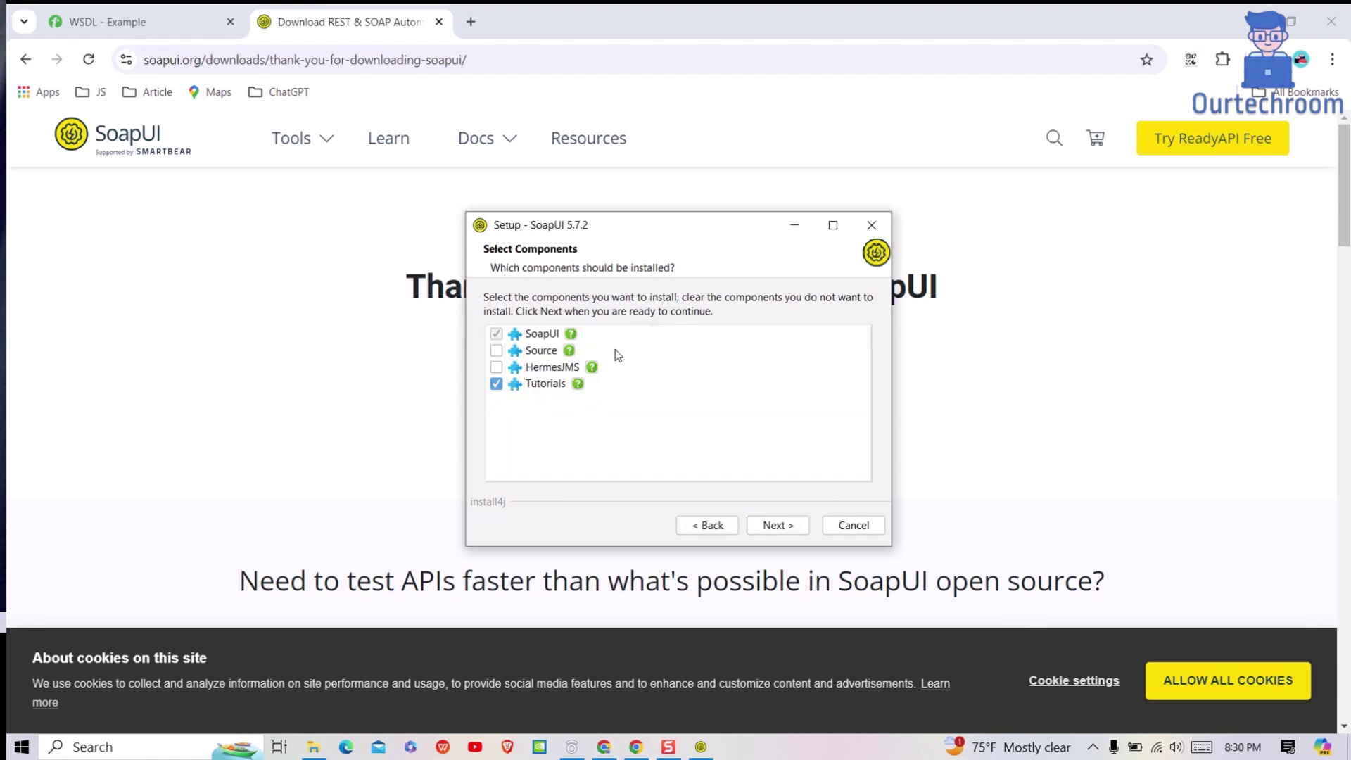
pyautogui.click(763, 526)
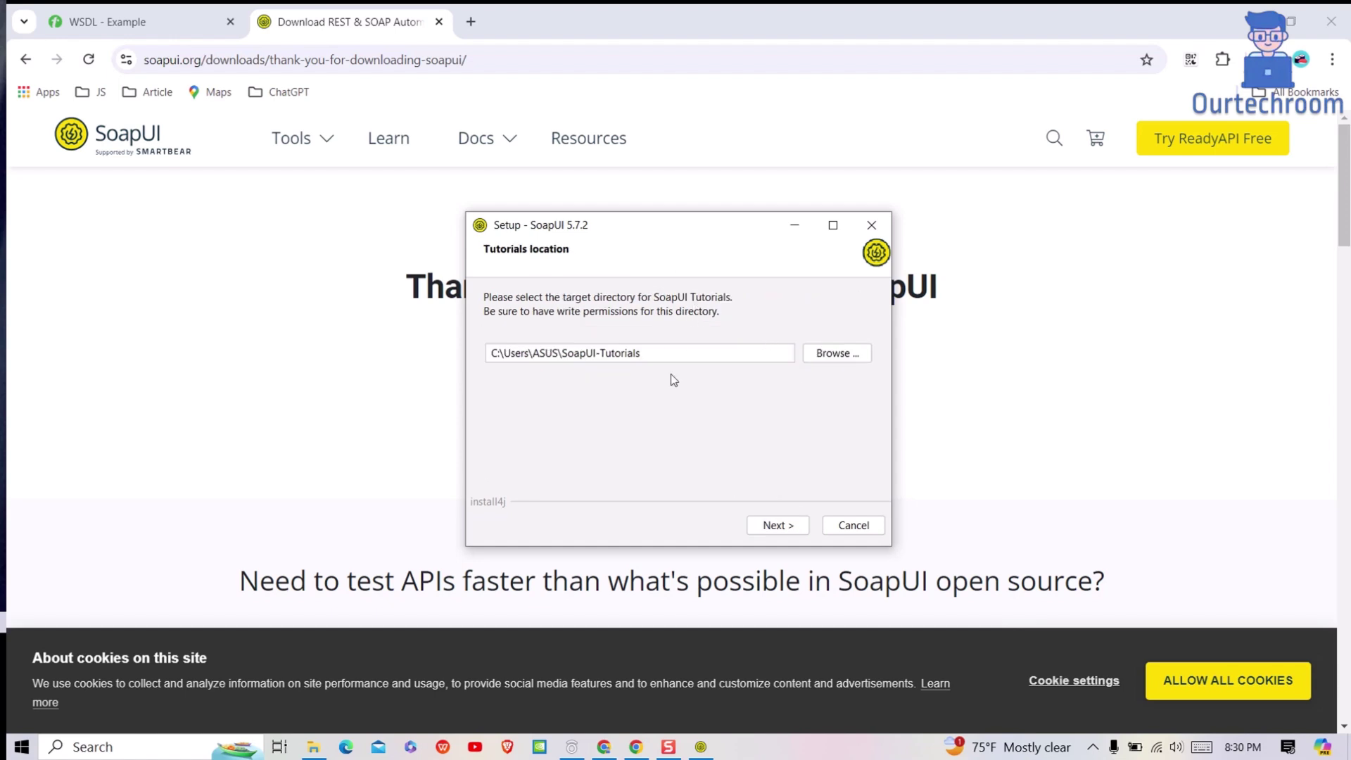
pyautogui.click(782, 525)
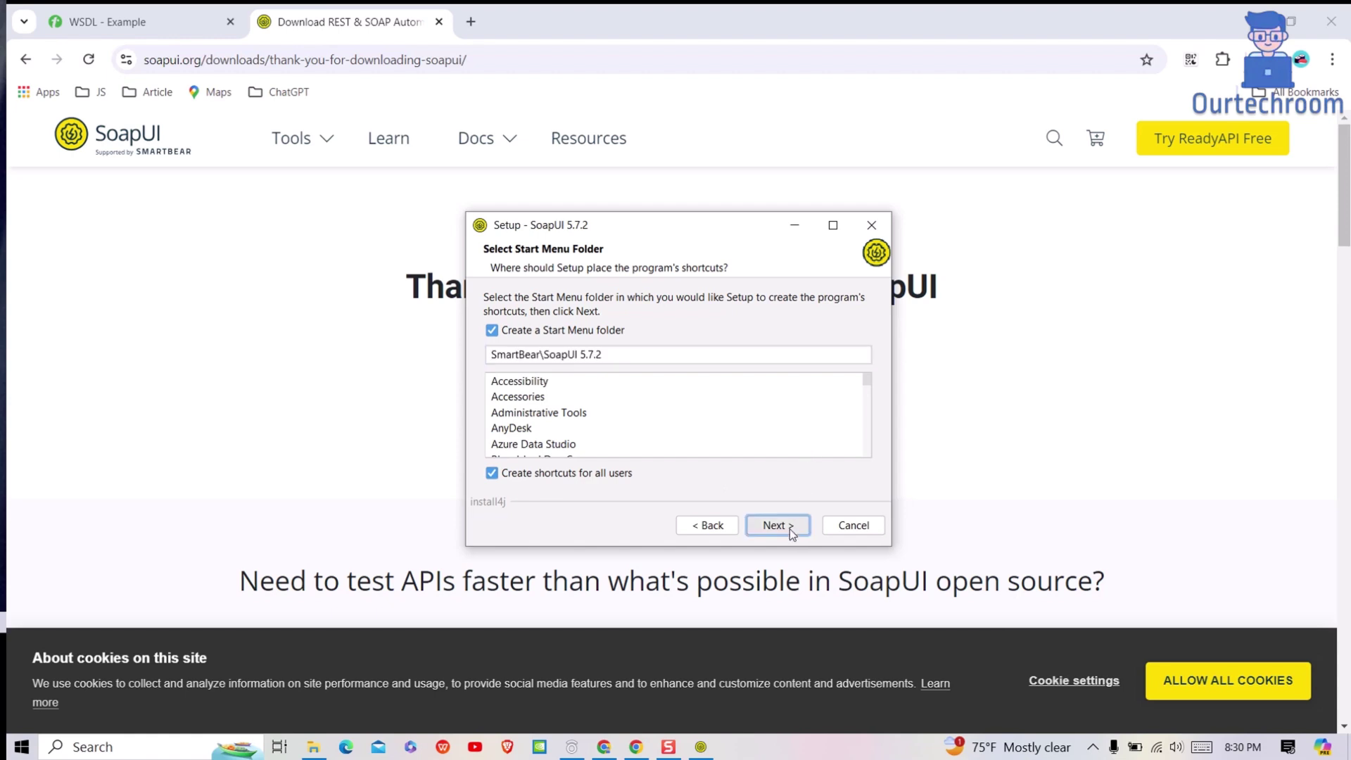
pyautogui.click(778, 525)
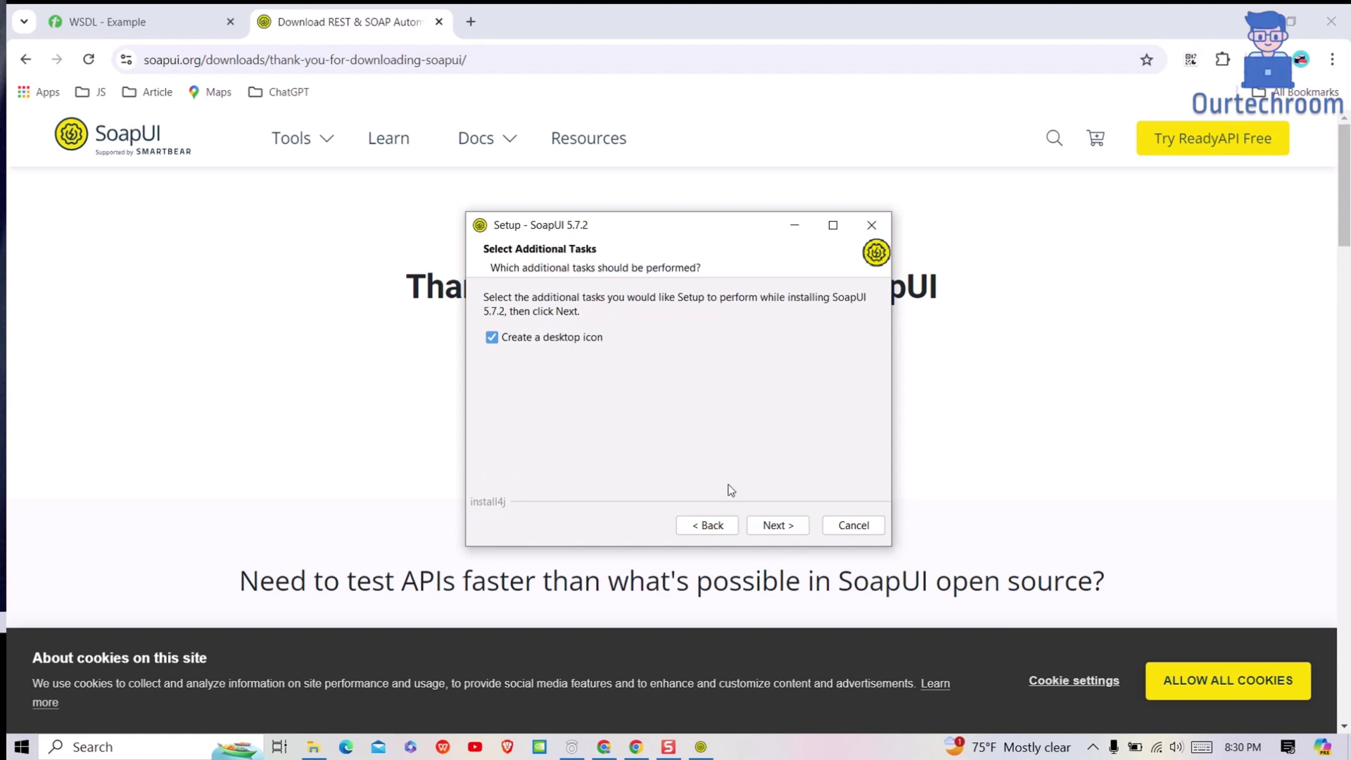
pyautogui.click(776, 525)
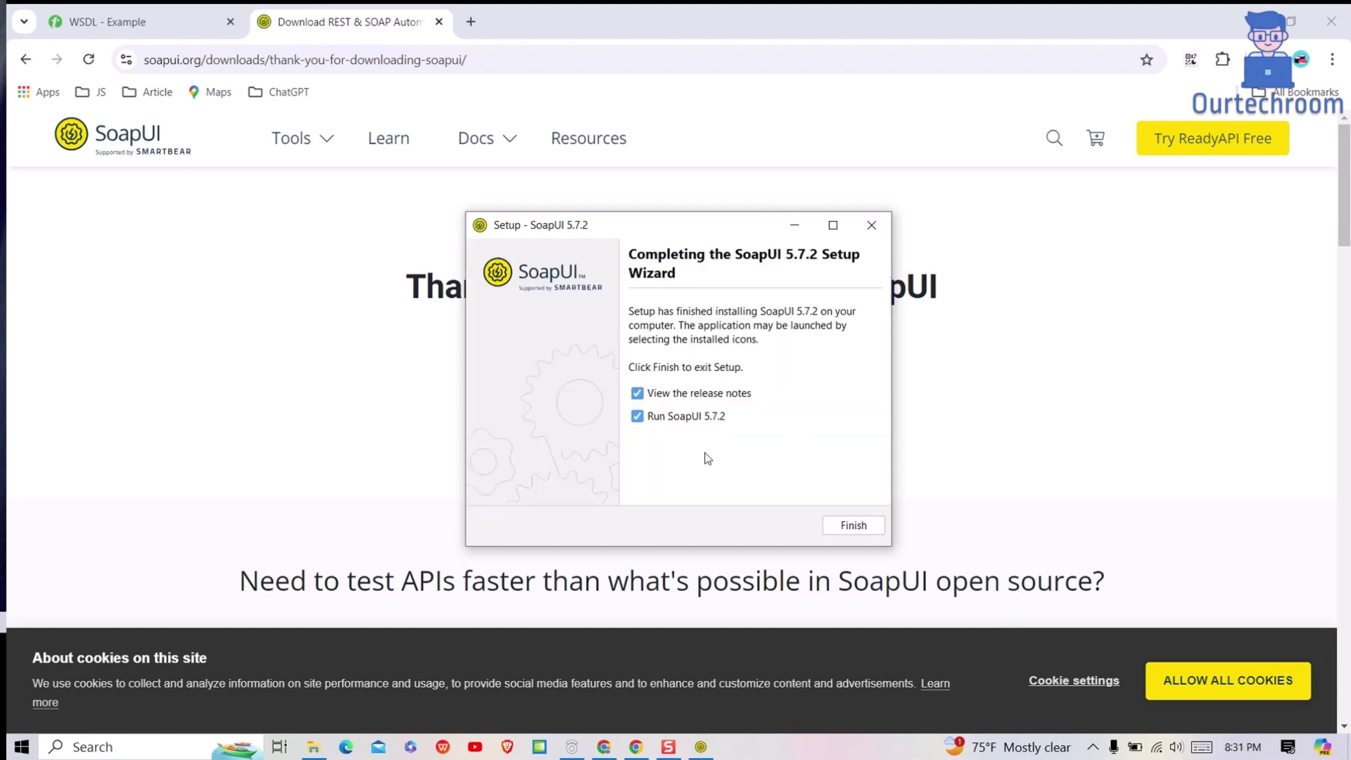
# - Finish setup, close the Notepad release notes and skip the Stay Tuned sign-up dialog
pyautogui.click(839, 524)
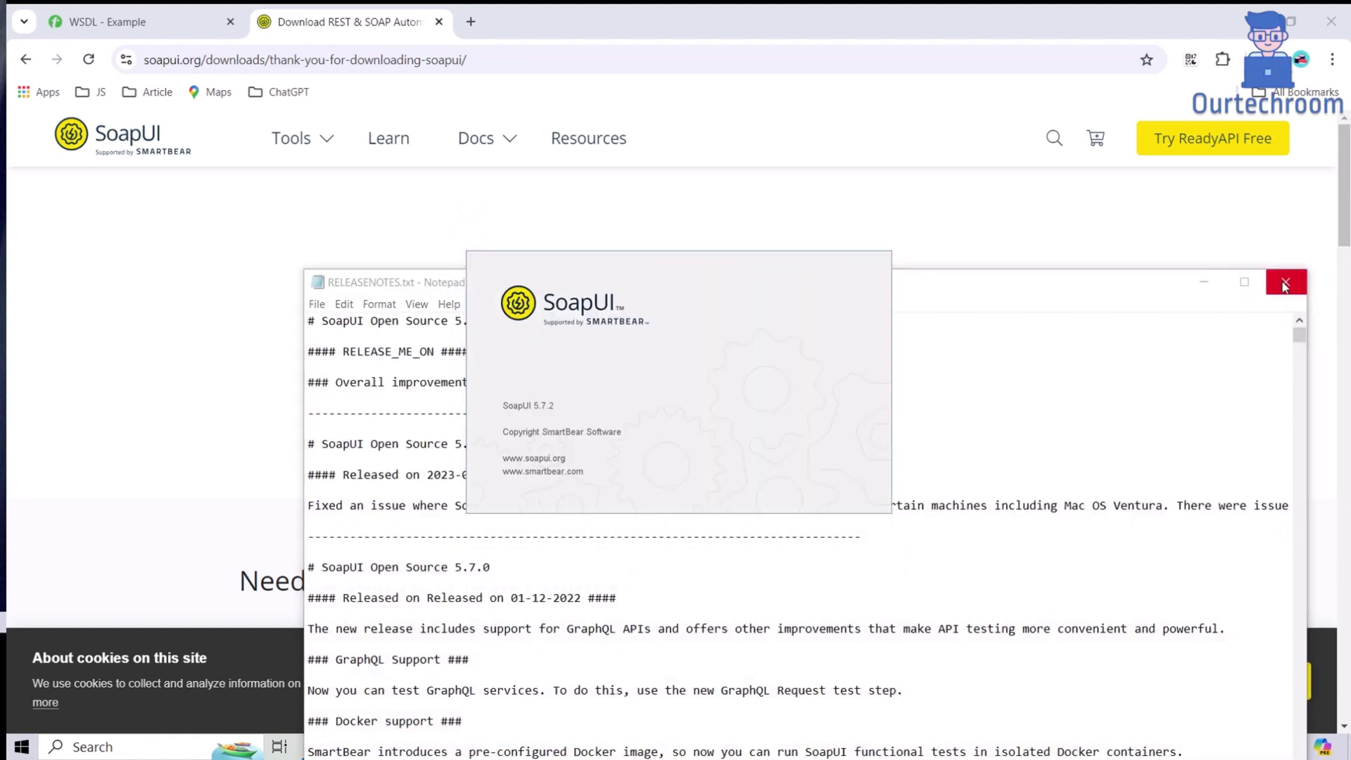
pyautogui.click(1284, 282)
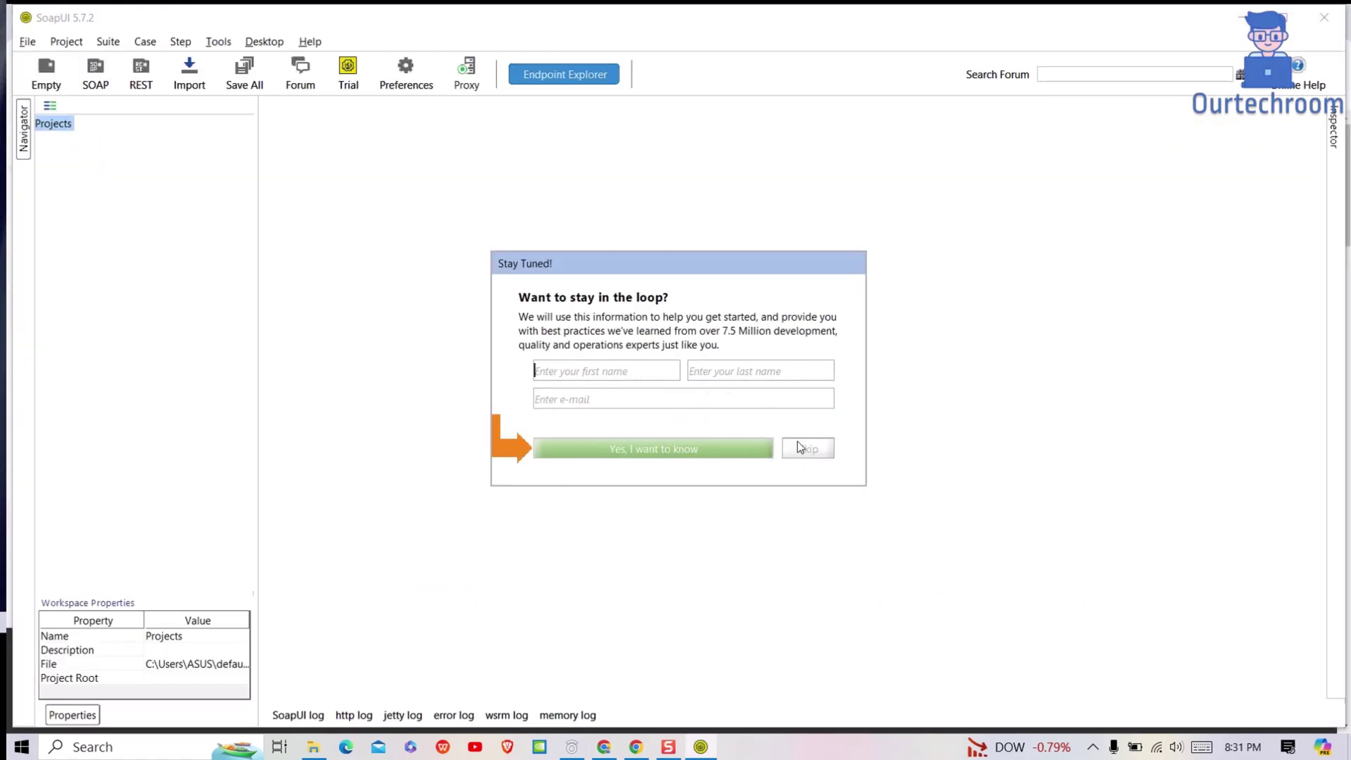
pyautogui.click(814, 448)
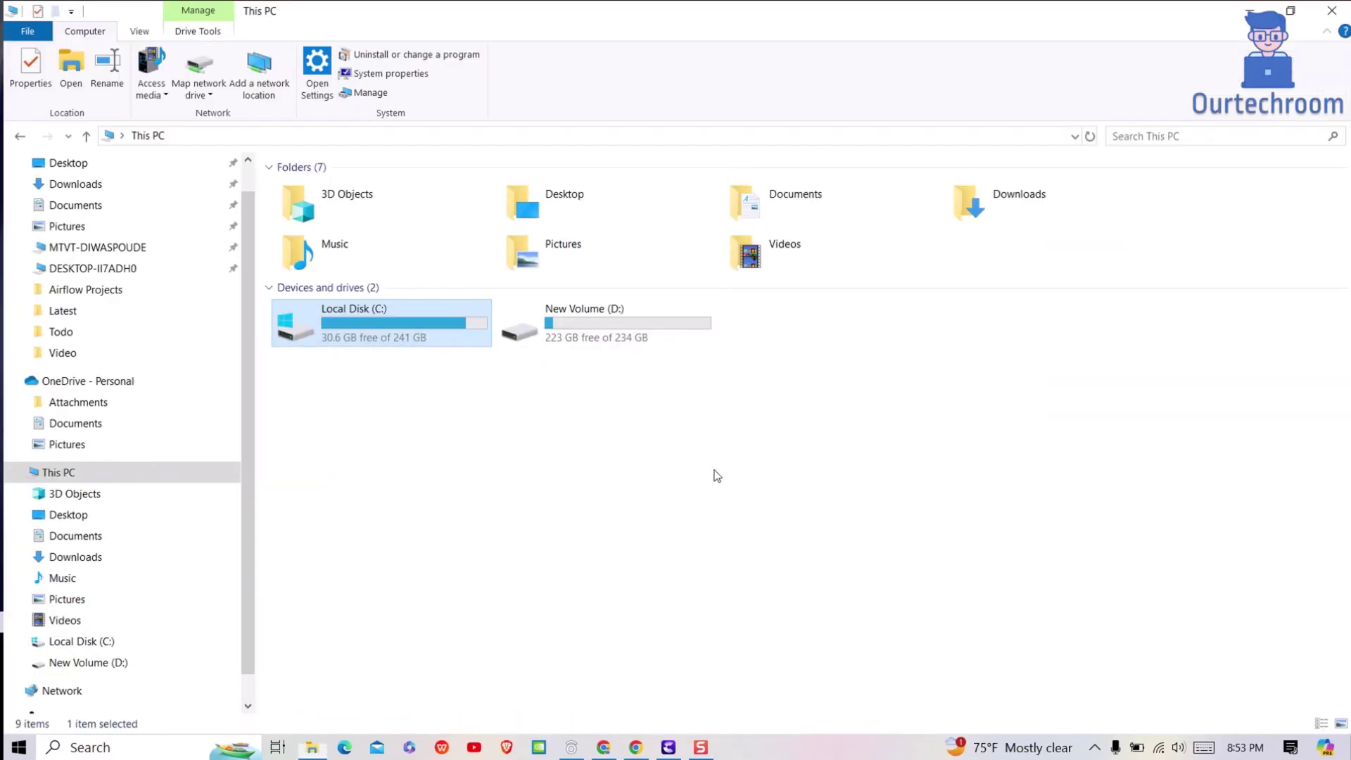
# - Search Windows for "soapui" and launch SoapUI-5.7.2 from Best match
pyautogui.click(124, 747)
pyautogui.write('soap')
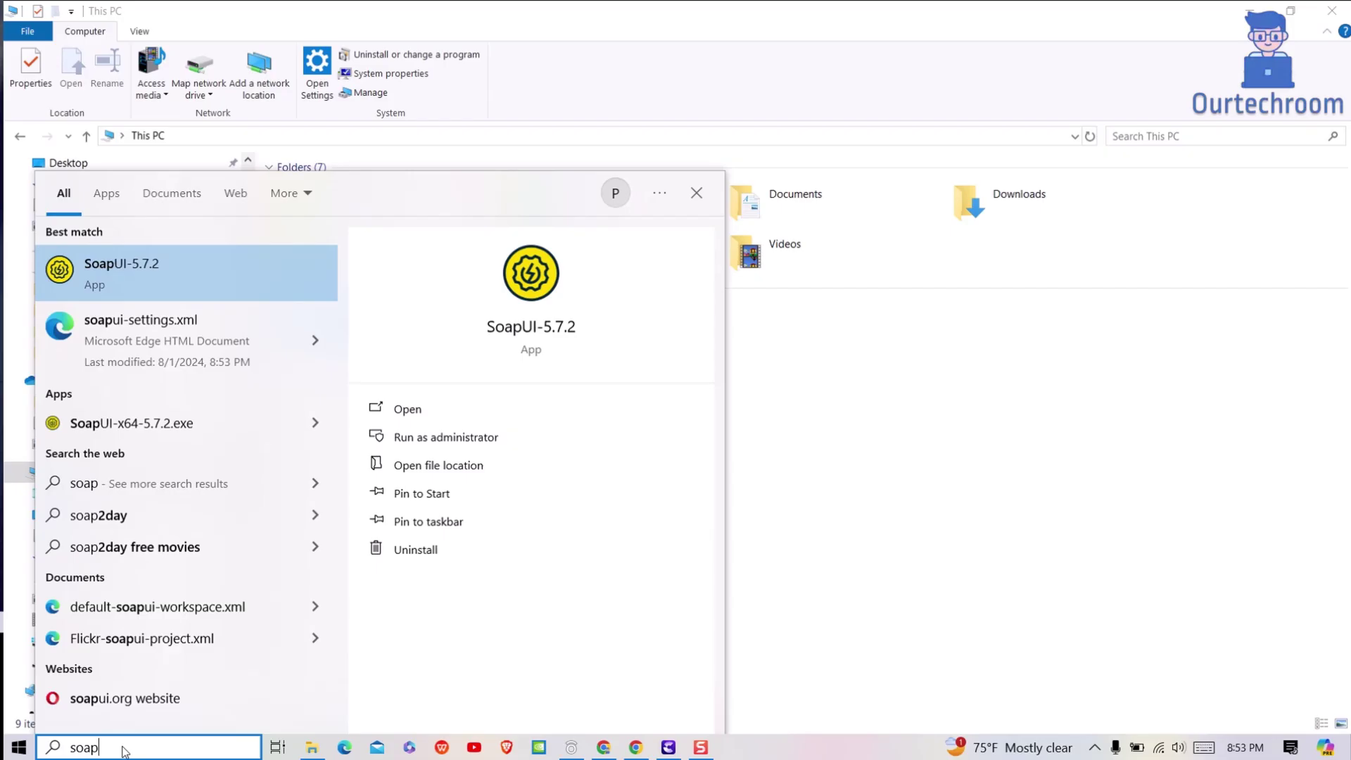
pyautogui.write('ui')
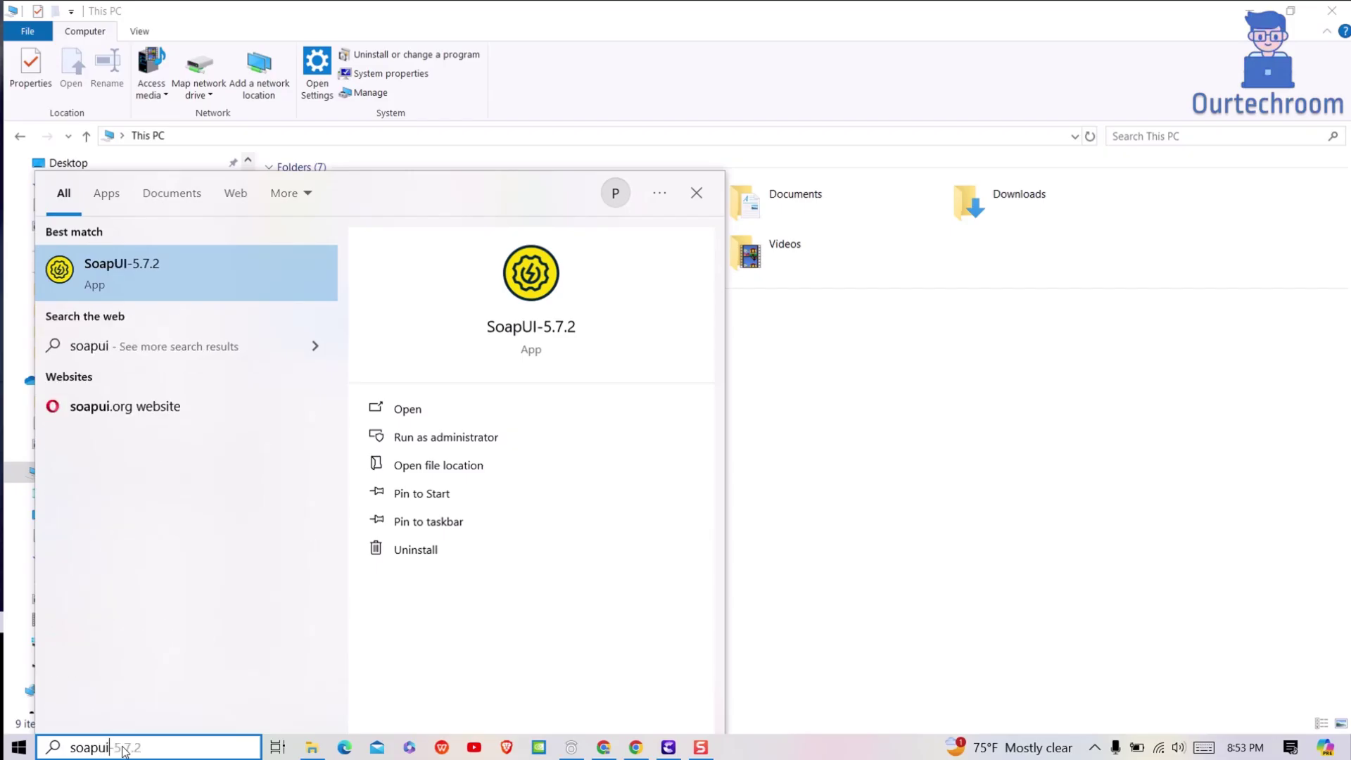
pyautogui.click(160, 270)
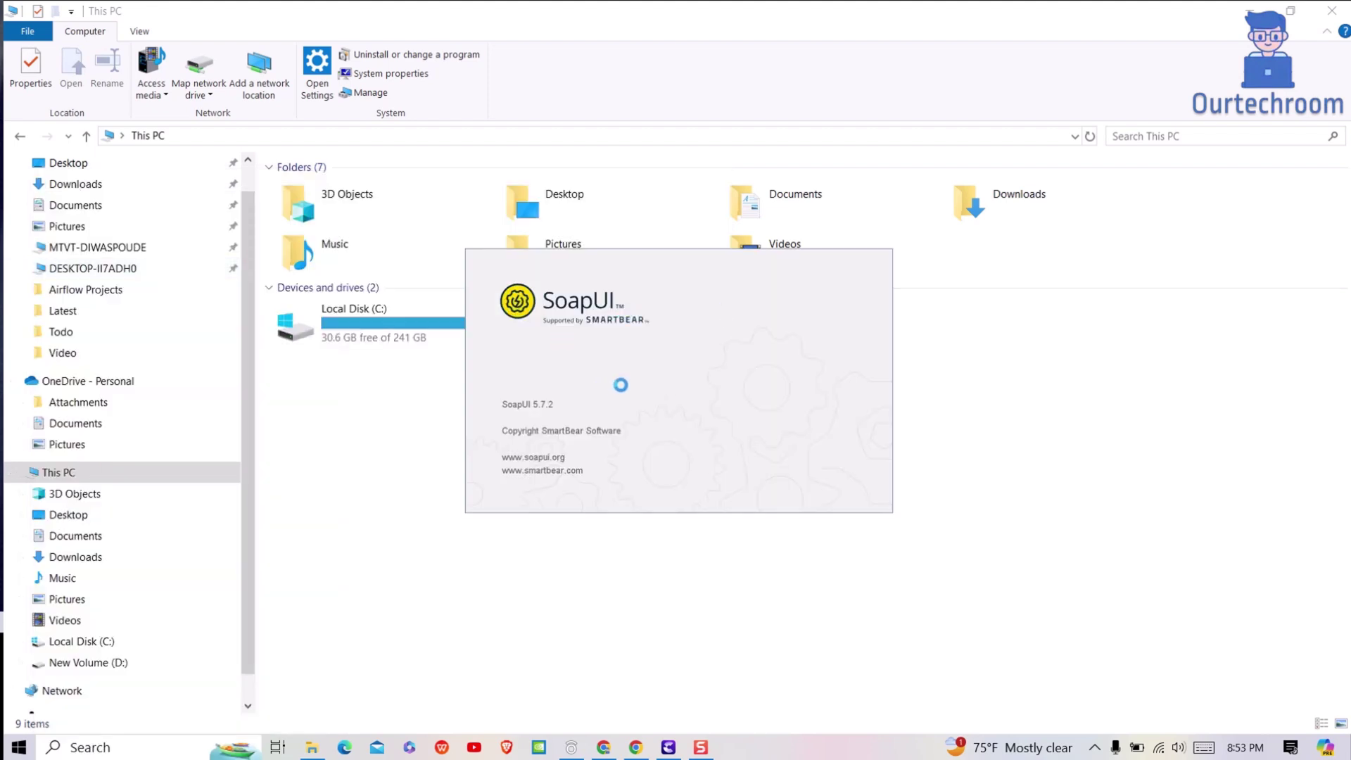